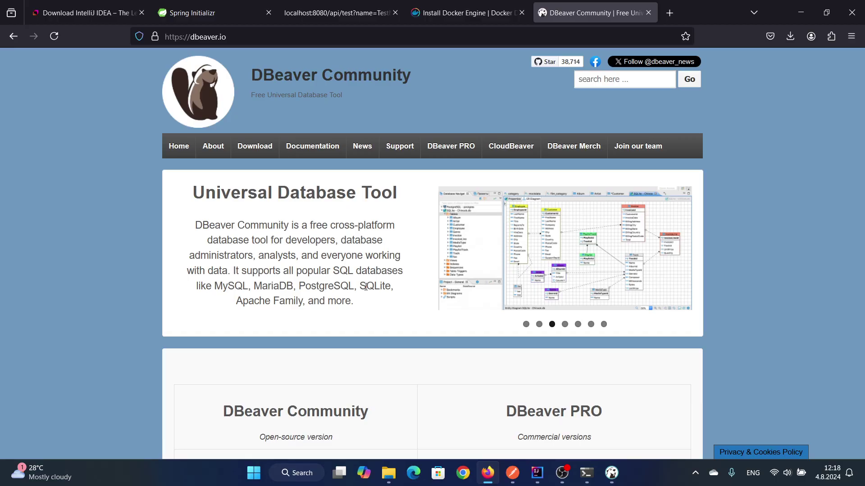
- Open the DBeaver Community download page from the edition comparison on the DBeaver site
scroll(365, 287, down, 5)
drag(216, 165, 373, 206)
click(373, 206)
scroll(371, 333, down, 1)
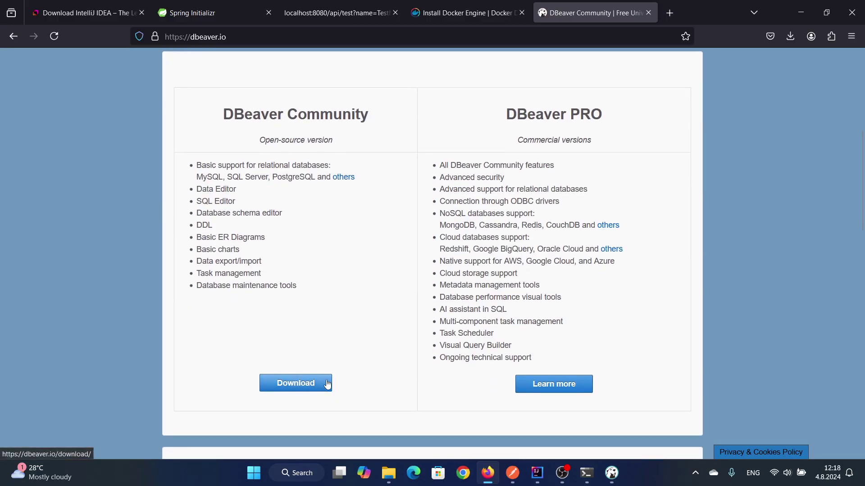
click(306, 390)
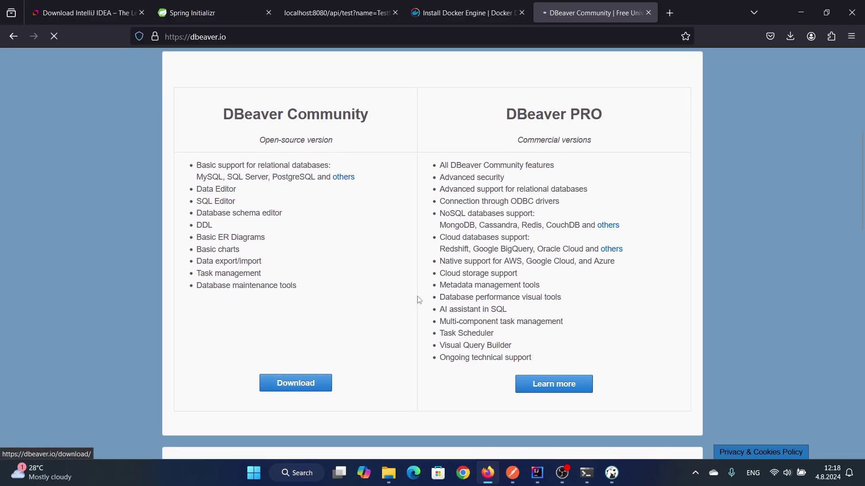
- Look through the DBeaver Community download options for Windows, Mac OS X and Linux
scroll(373, 251, down, 4)
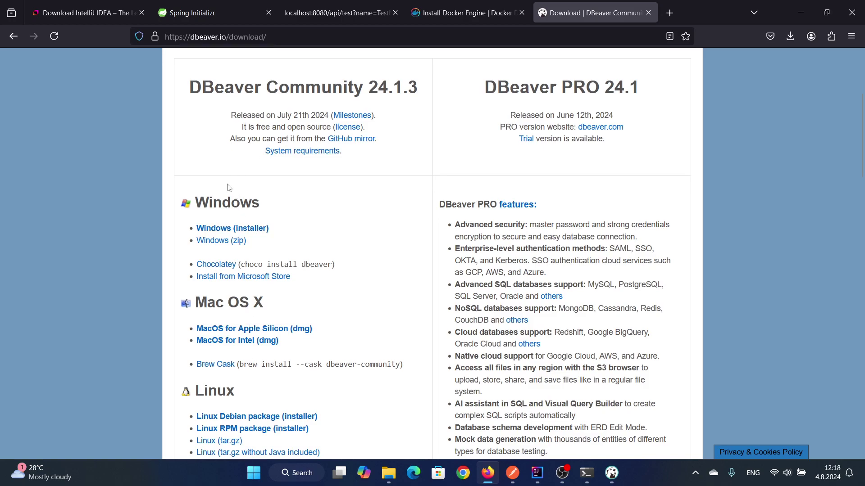
scroll(251, 311, down, 3)
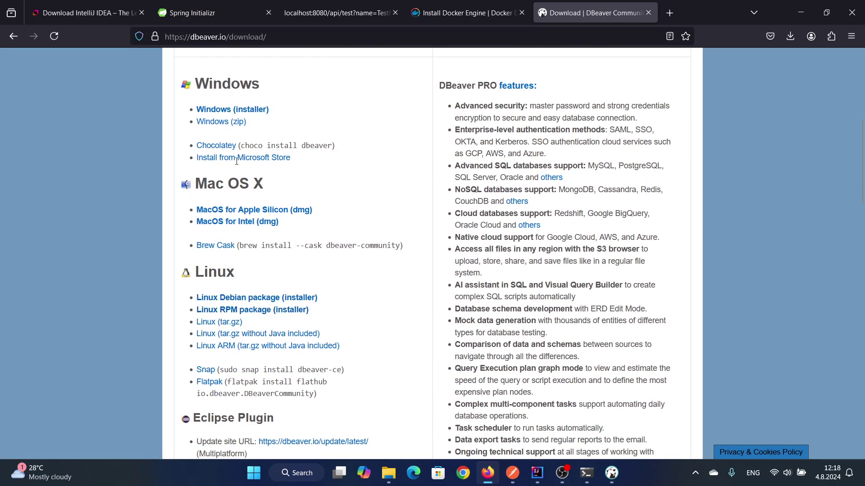
scroll(285, 306, down, 1)
scroll(285, 306, down, 3)
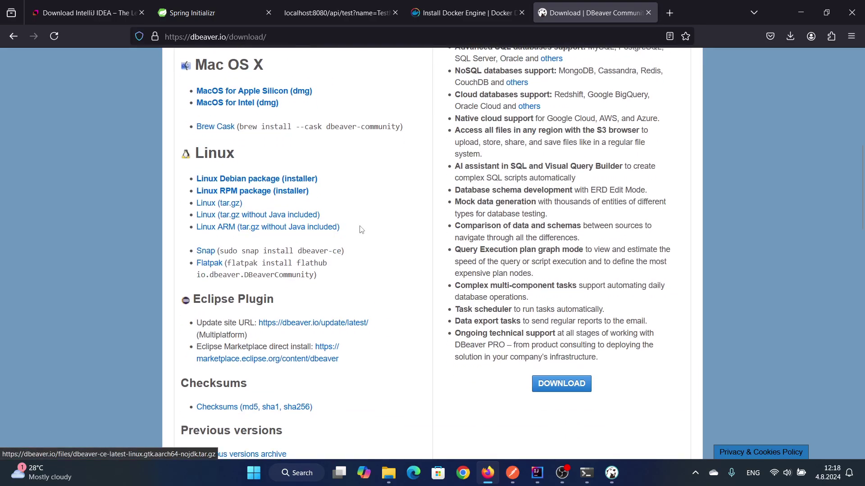
scroll(337, 230, up, 3)
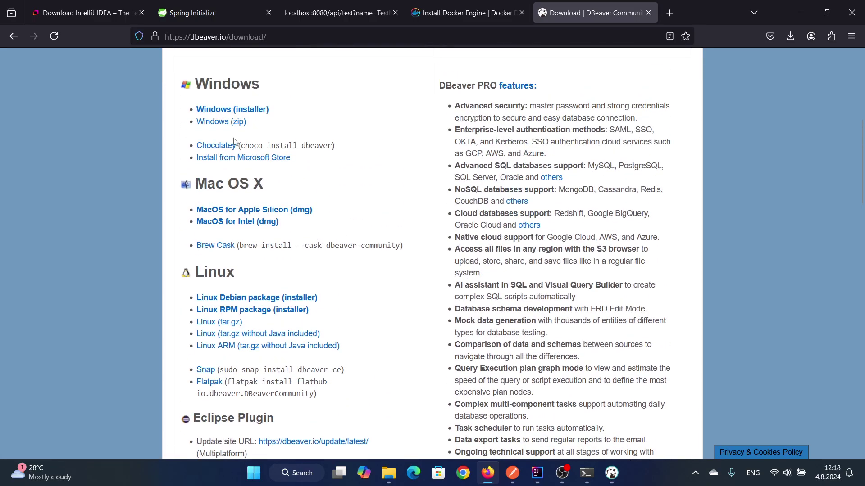
scroll(266, 189, up, 7)
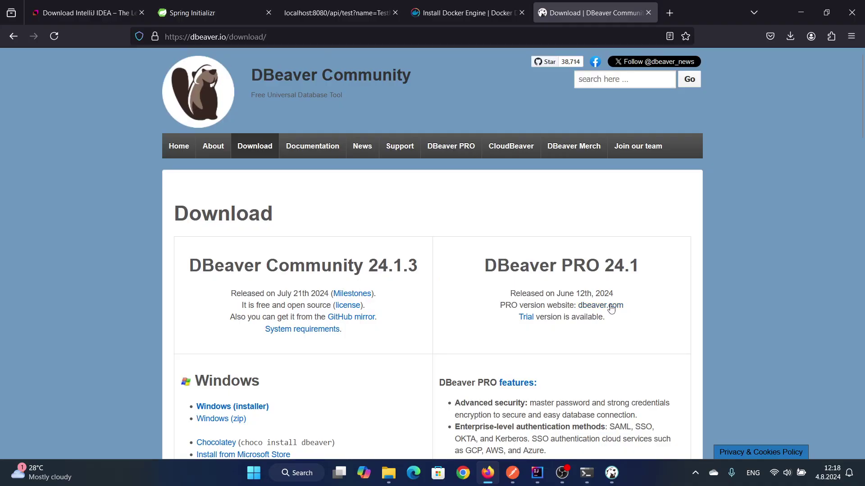
- Switch to DBeaver, checking the running tutorial-db container in the terminal along the way
click(612, 473)
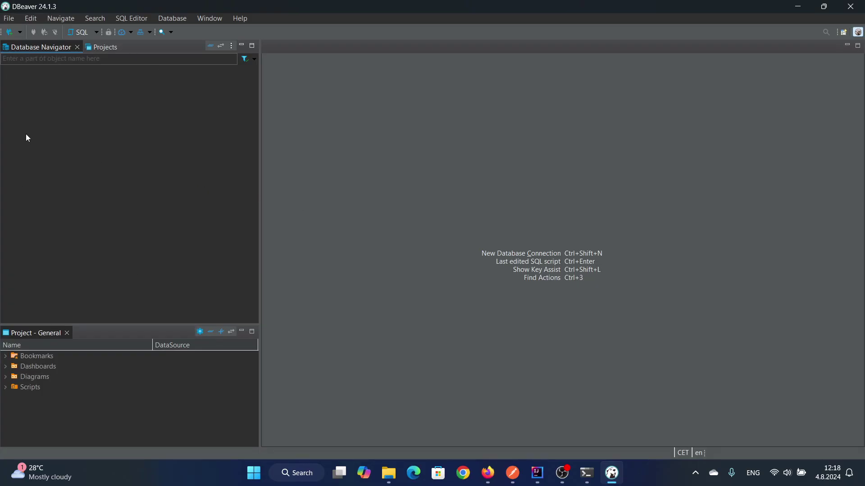
click(587, 473)
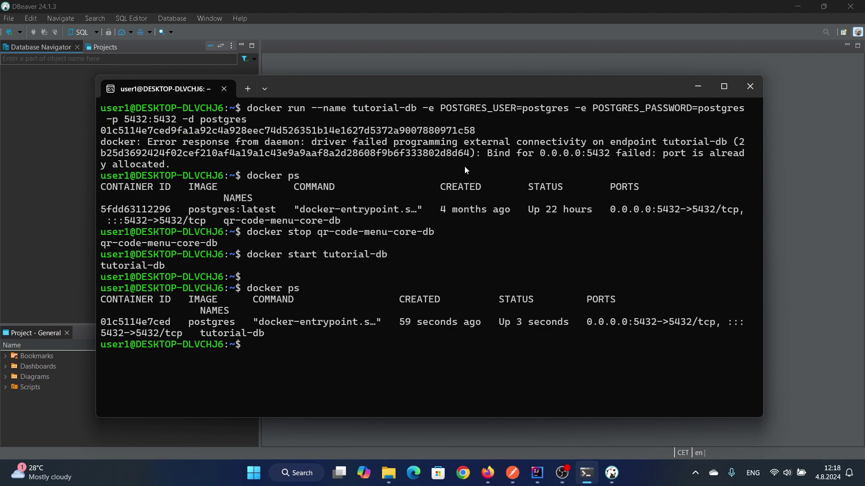
click(29, 145)
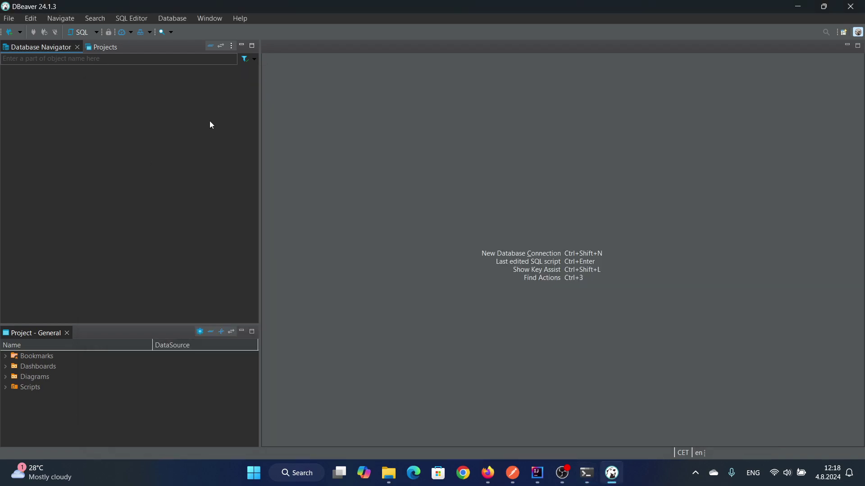
- Start a new database connection with the PostgreSQL driver and proceed to its connection settings
click(10, 35)
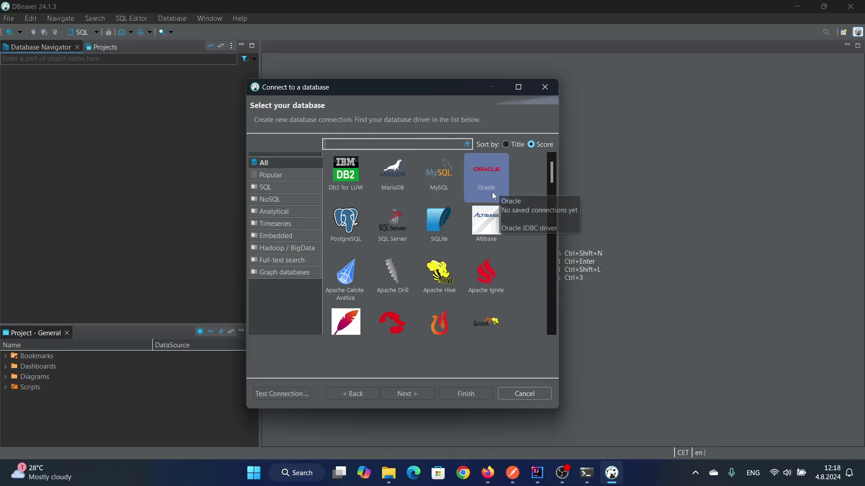
click(344, 225)
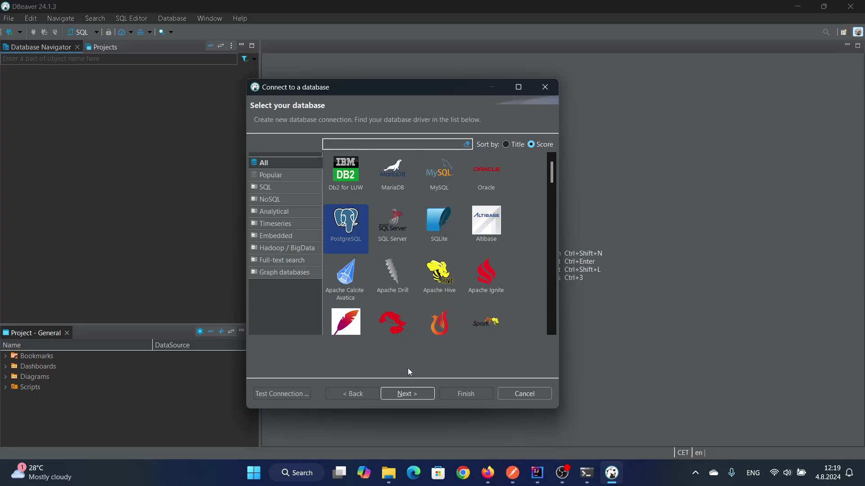
click(414, 393)
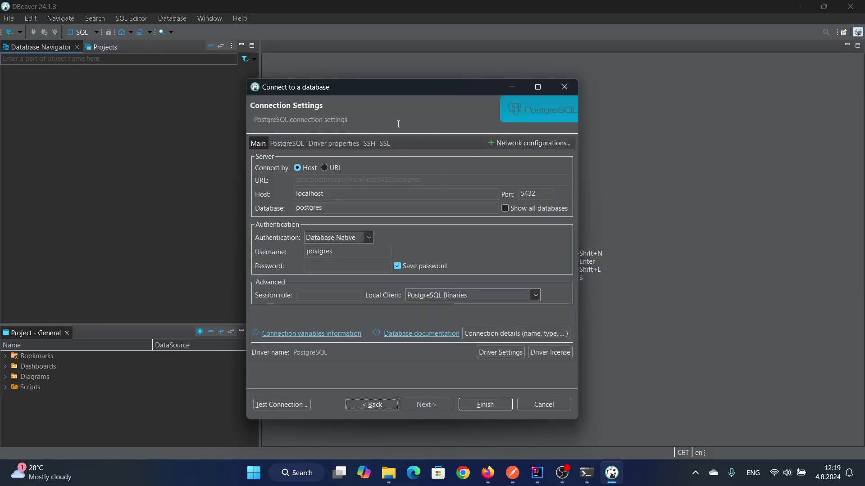
- Enter the database password, keeping host localhost and database postgres, and test the PostgreSQL connection
drag(375, 91, 425, 61)
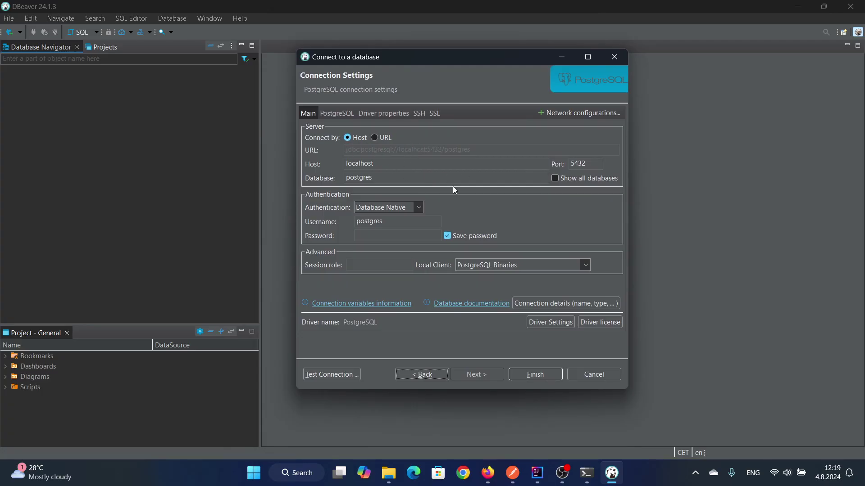
click(345, 163)
drag(407, 178, 339, 178)
click(435, 180)
click(384, 235)
text(postgres)
click(321, 373)
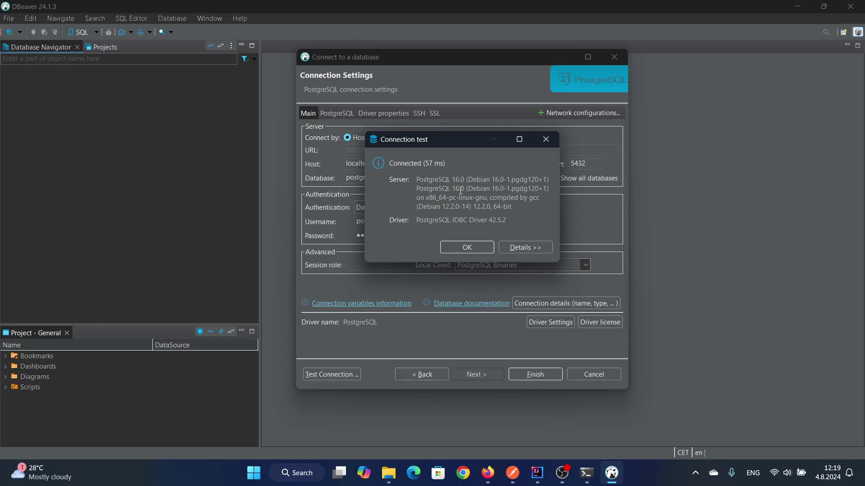
click(467, 250)
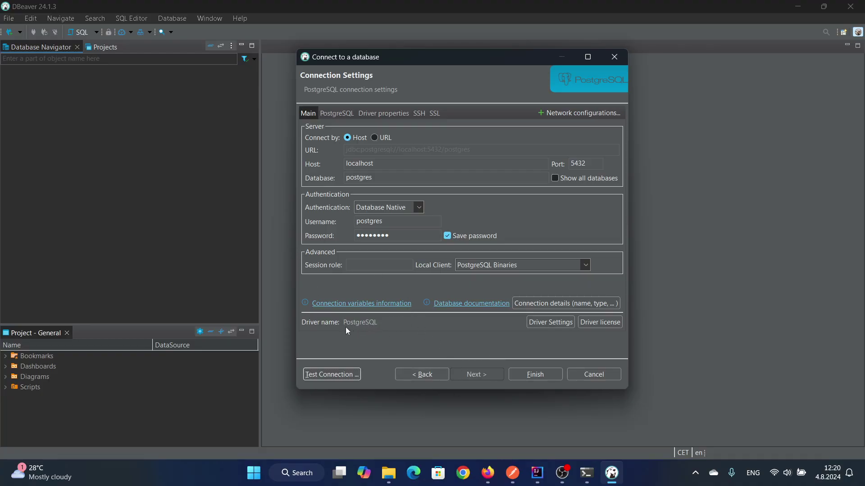
- Finish creating the PostgreSQL connection with the tested settings
drag(346, 322, 440, 331)
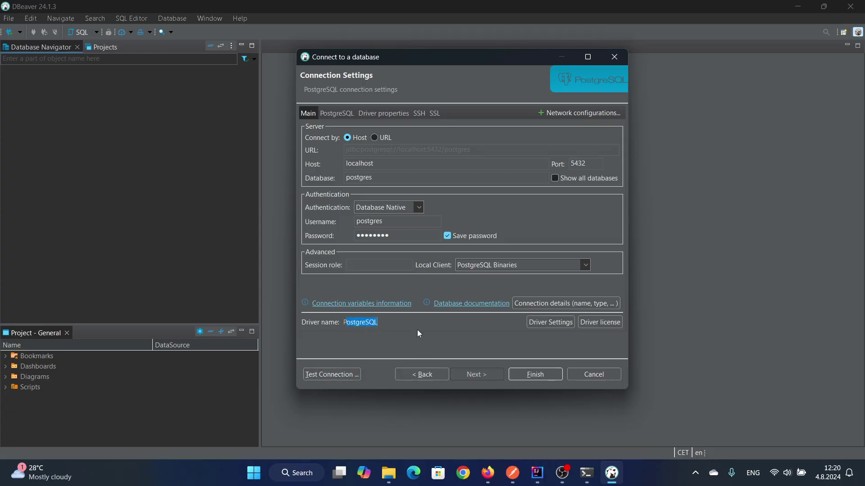
click(361, 321)
click(527, 374)
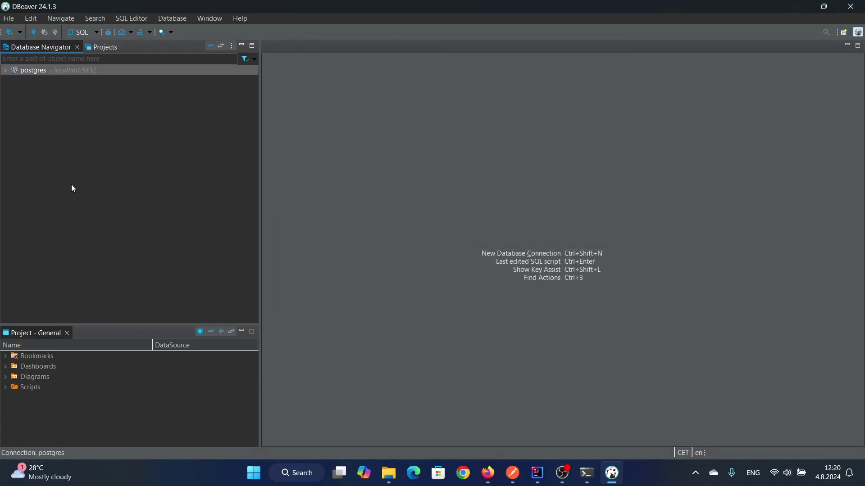
- Expand the new connection through the postgres database and its public schema, and examine the Tables folder
click(5, 70)
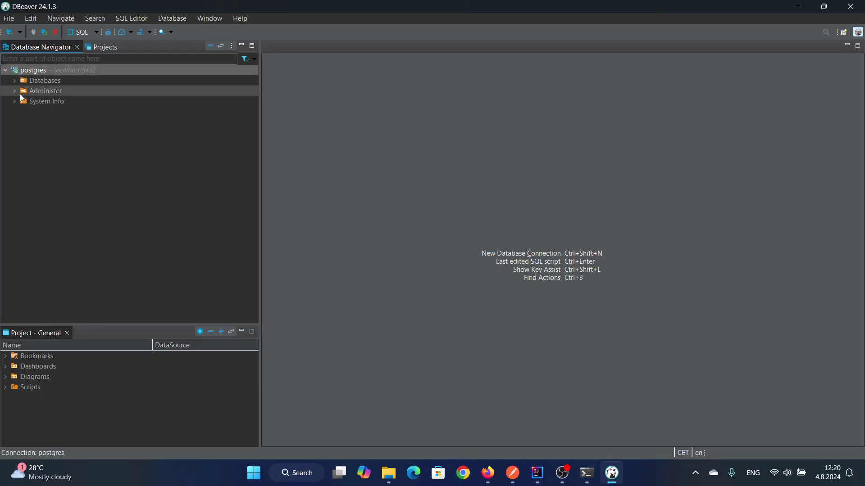
click(13, 82)
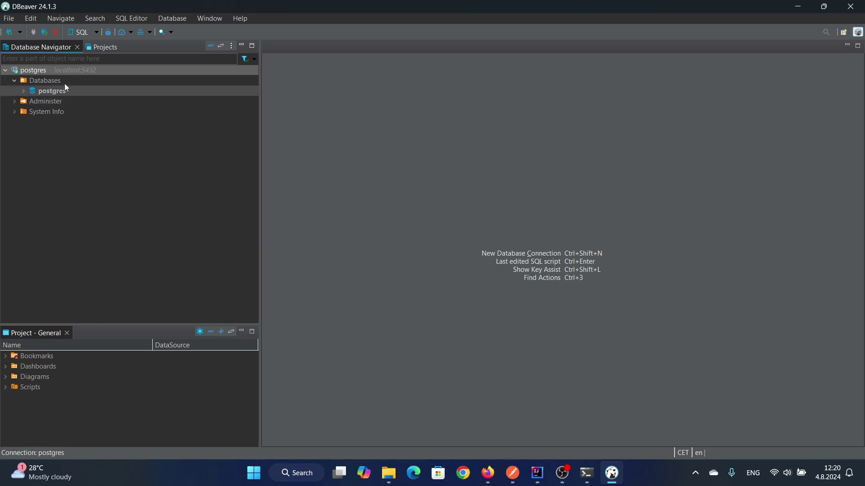
click(44, 90)
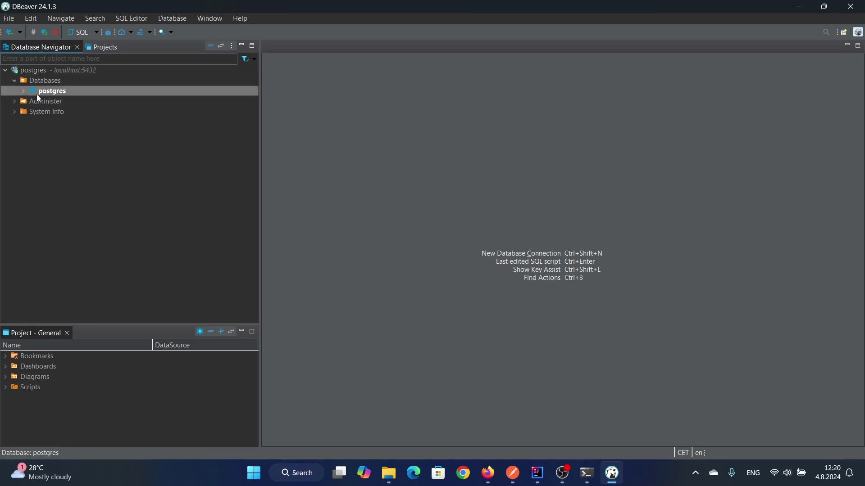
click(23, 92)
click(32, 103)
click(41, 112)
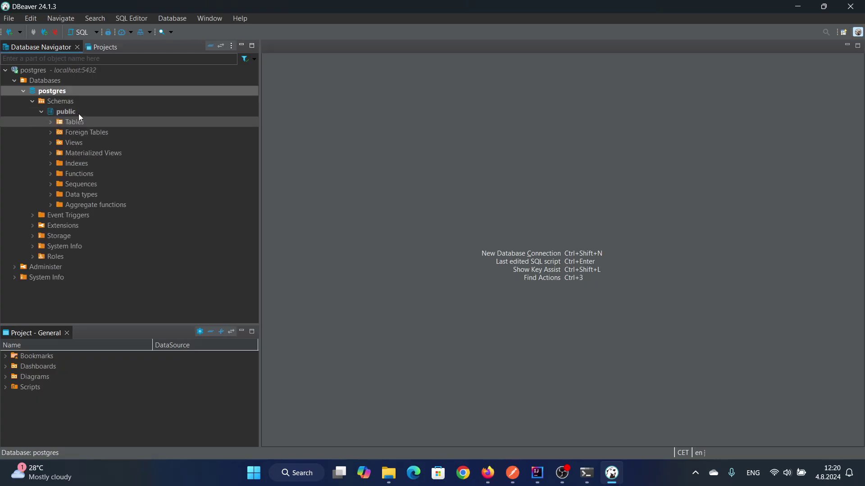
click(76, 112)
click(51, 123)
click(69, 123)
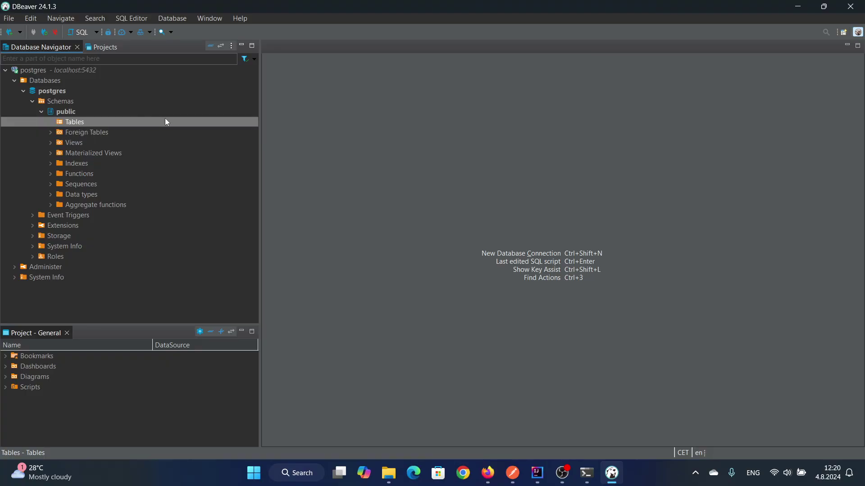
click(541, 481)
click(541, 480)
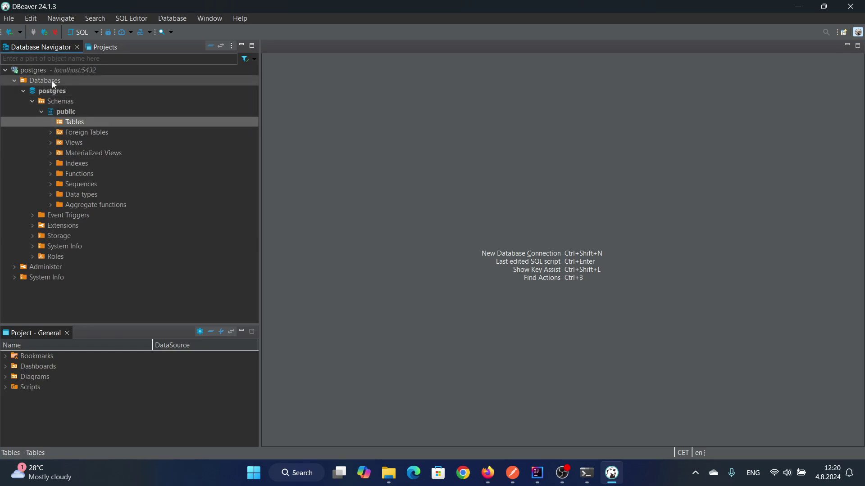
click(67, 69)
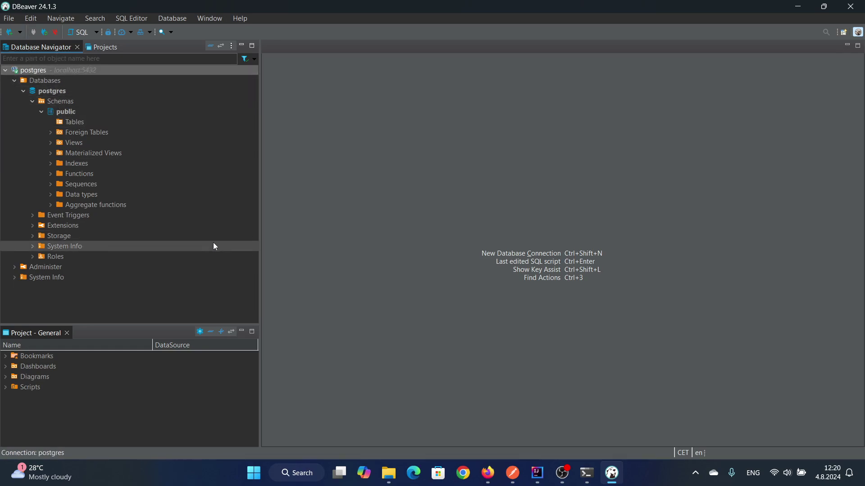